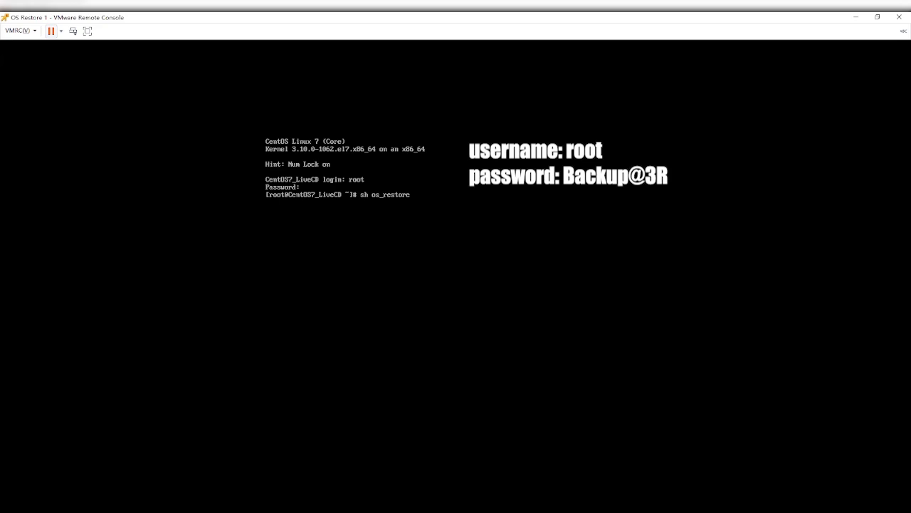
Run the os_restore script and configure IP 172.18.26.100, netmask 255.255.192.0, gateway 172.18.0.1 and backup system IP 172.18.26.25
{"action": "key", "text": "Return"}
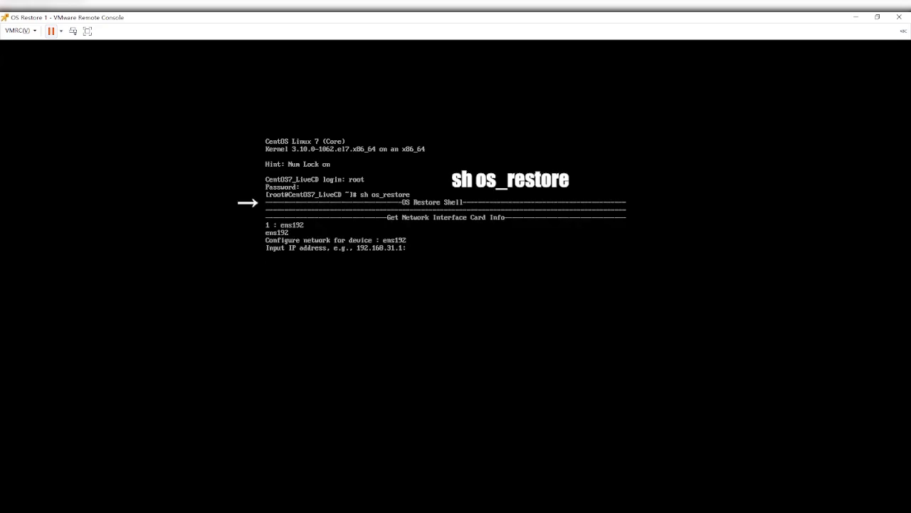
{"action": "type", "text": "172.18.26.100"}
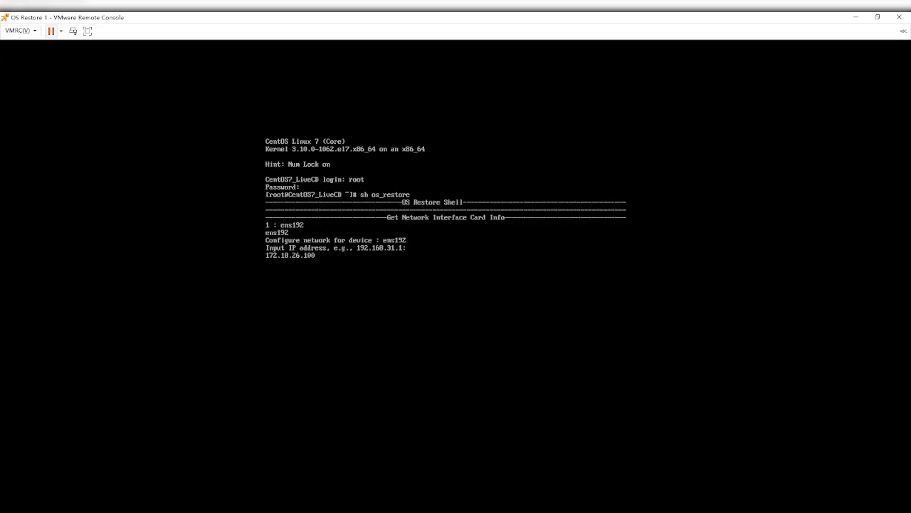
{"action": "key", "text": "Return"}
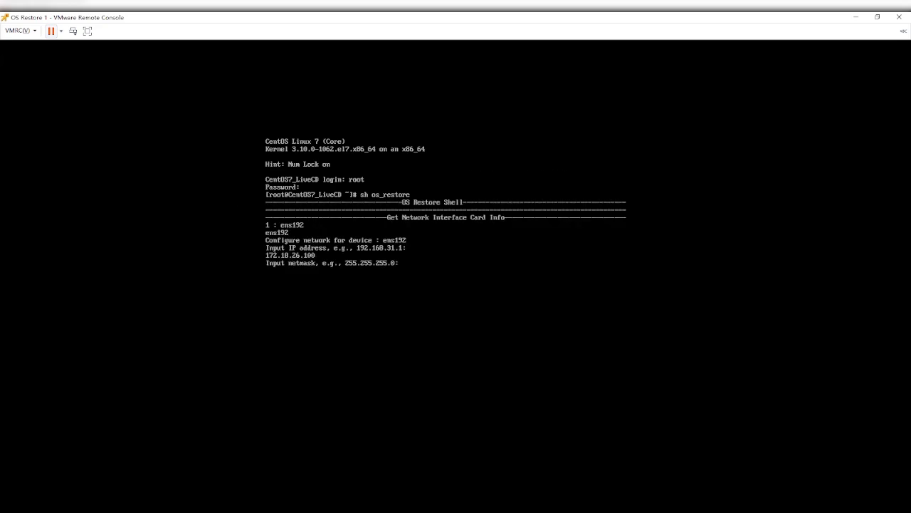
{"action": "type", "text": "255.255.192.0"}
{"action": "key", "text": "Return"}
{"action": "type", "text": "172.18.0.1"}
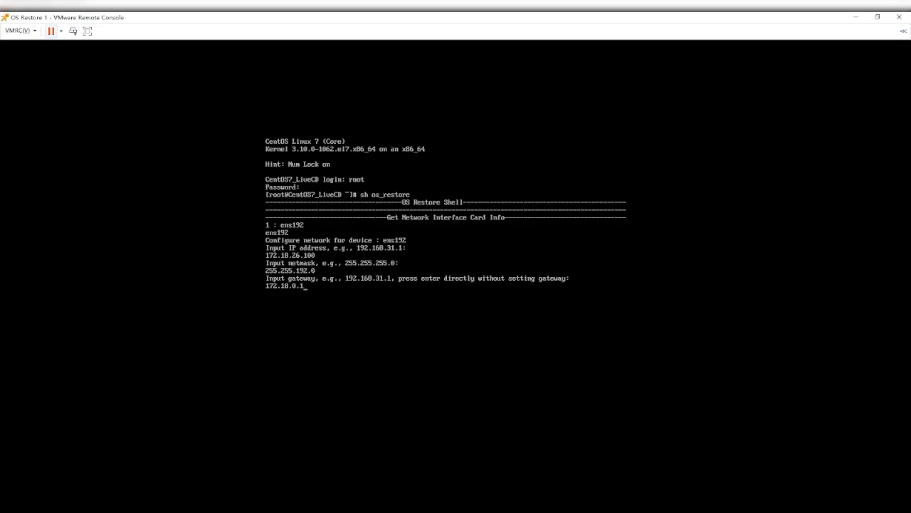
{"action": "key", "text": "Return"}
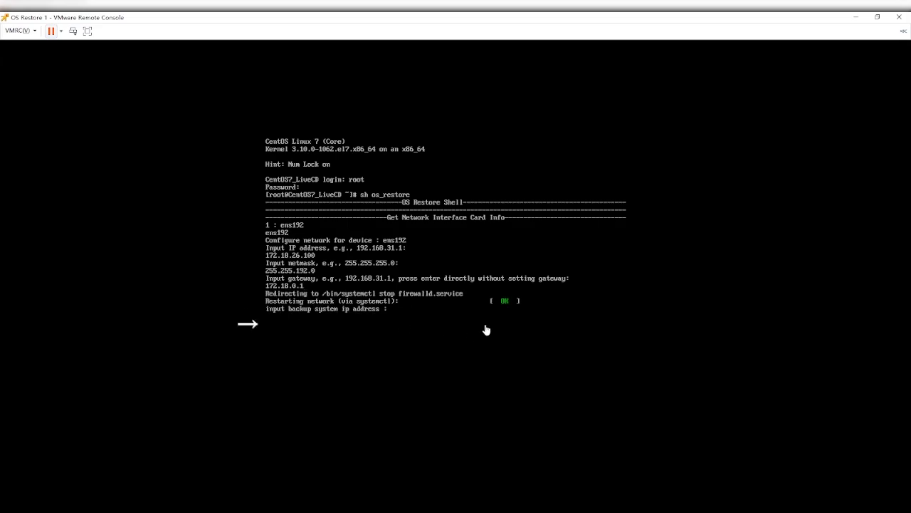
{"action": "type", "text": "172.18.26.25"}
{"action": "key", "text": "Return"}
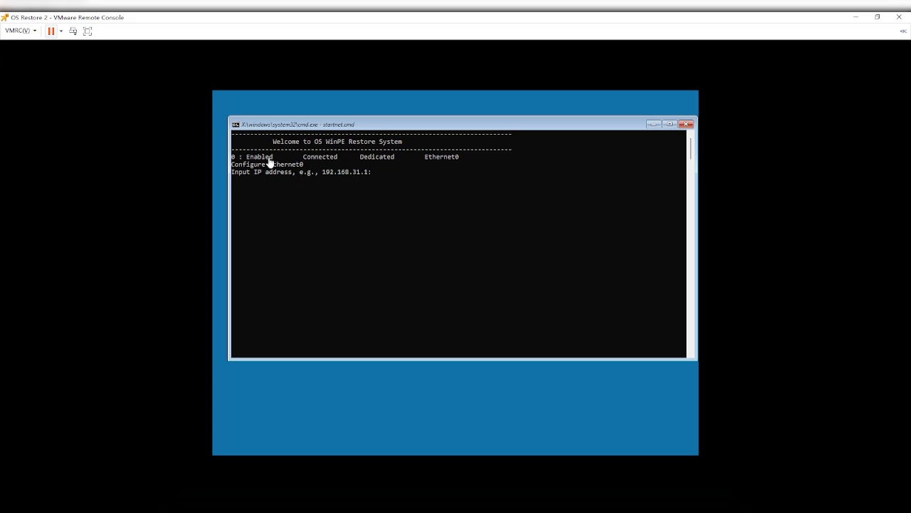
Configure the WinPE restore system with IP 172.18.26.101, netmask 255.255.192.0, gateway 172.18.0.1 and backup system IP 172.18.26.25
{"action": "left_click", "coordinate": [304, 188]}
{"action": "type", "text": "172.18.26.101"}
{"action": "key", "text": "Return"}
{"action": "type", "text": "255.255.192.0"}
{"action": "key", "text": "Return"}
{"action": "type", "text": "172.18.0.1"}
{"action": "key", "text": "Return"}
{"action": "type", "text": "172.18.26.25"}
{"action": "key", "text": "Return"}
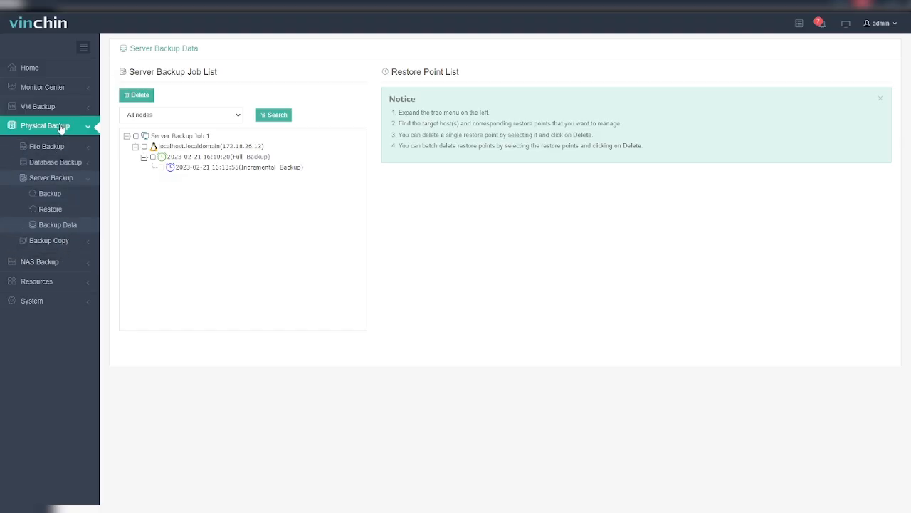
In the Vinchin web console, license the CentOS7_LiveCD agent at 172.18.26.100 among the agent resources
{"action": "left_click", "coordinate": [57, 125]}
{"action": "left_click", "coordinate": [51, 166]}
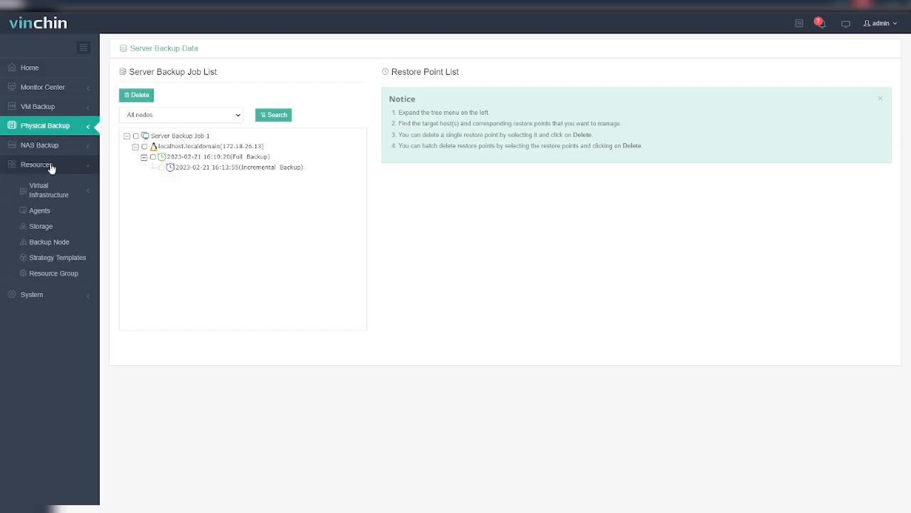
{"action": "left_click", "coordinate": [62, 214]}
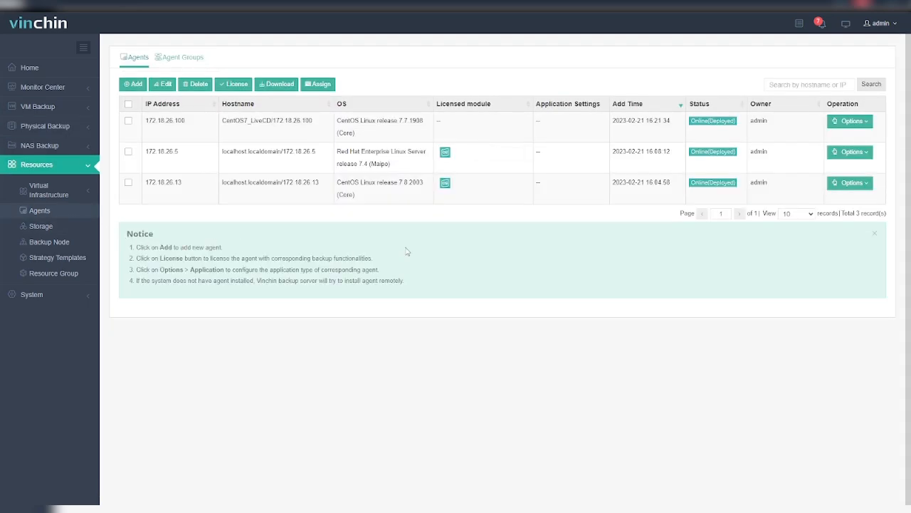
{"action": "left_click_drag", "start_coordinate": [251, 121], "coordinate": [273, 122]}
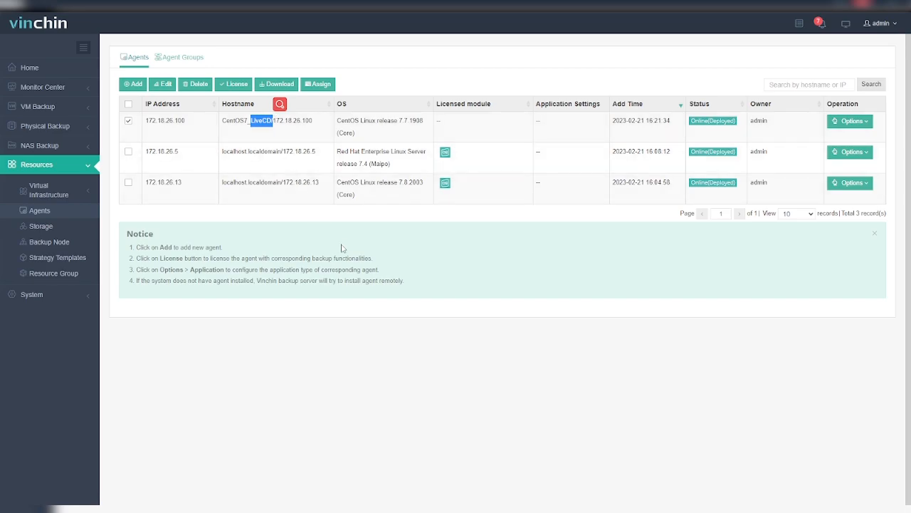
{"action": "left_click", "coordinate": [858, 122]}
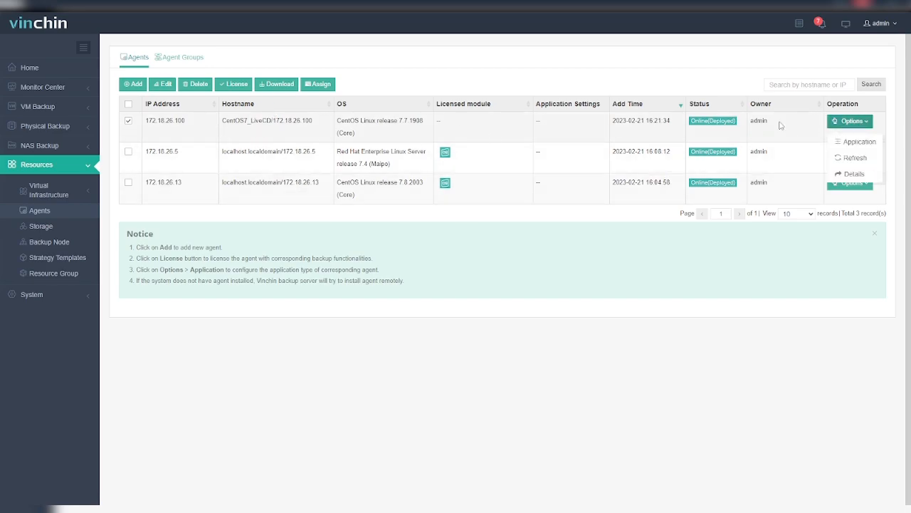
{"action": "left_click", "coordinate": [233, 84]}
{"action": "left_click", "coordinate": [385, 247]}
{"action": "left_click", "coordinate": [598, 402]}
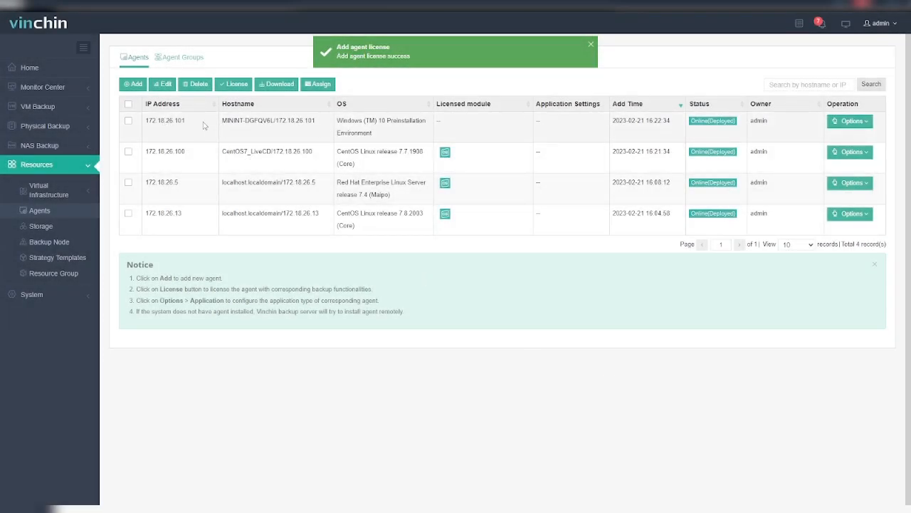
License the Windows preinstallation environment agent at 172.18.26.101
{"action": "left_click", "coordinate": [128, 121]}
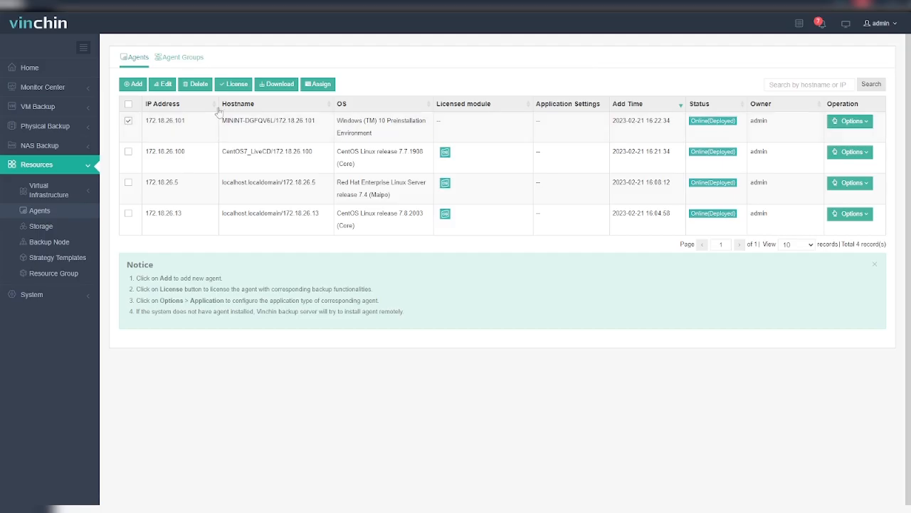
{"action": "left_click", "coordinate": [237, 84]}
{"action": "left_click", "coordinate": [596, 401]}
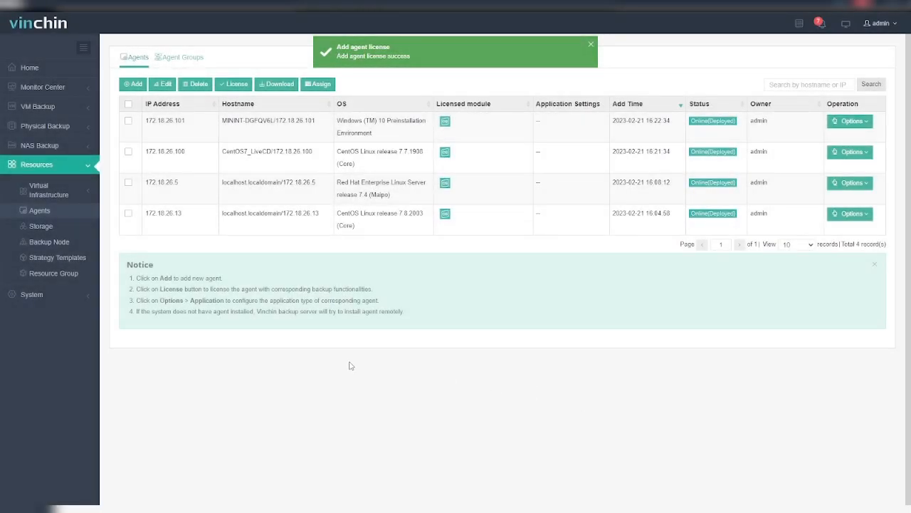
{"action": "left_click", "coordinate": [75, 129]}
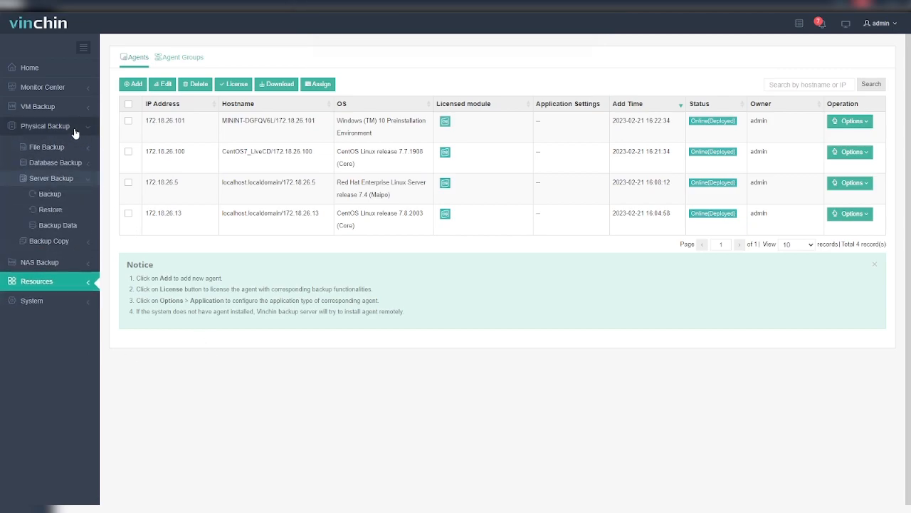
{"action": "left_click", "coordinate": [74, 178]}
{"action": "left_click", "coordinate": [74, 178]}
{"action": "left_click", "coordinate": [74, 211]}
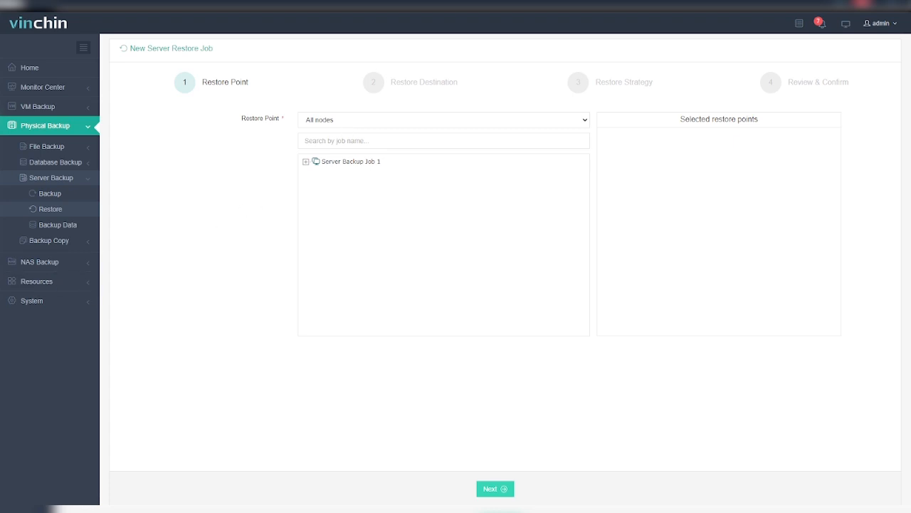
{"action": "left_click", "coordinate": [449, 120]}
{"action": "left_click", "coordinate": [397, 134]}
{"action": "left_click", "coordinate": [306, 162]}
{"action": "left_click", "coordinate": [314, 173]}
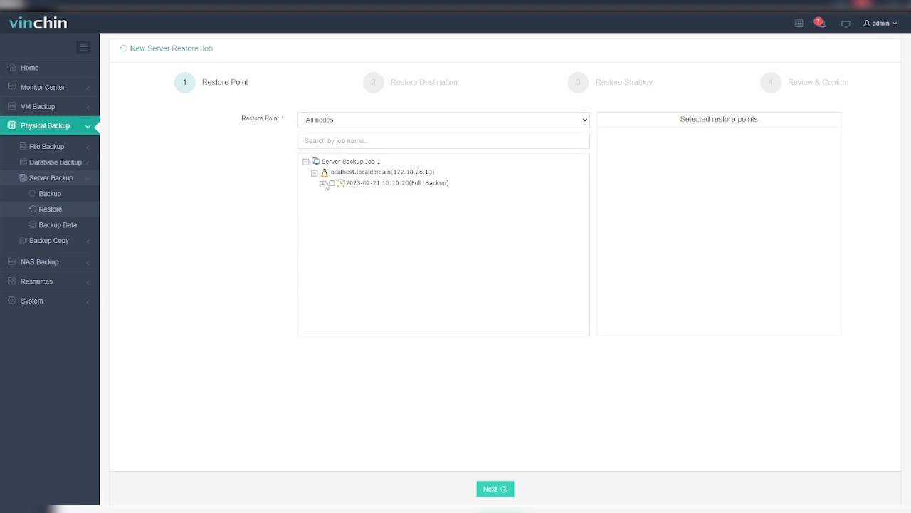
{"action": "left_click", "coordinate": [322, 183]}
{"action": "left_click", "coordinate": [331, 183]}
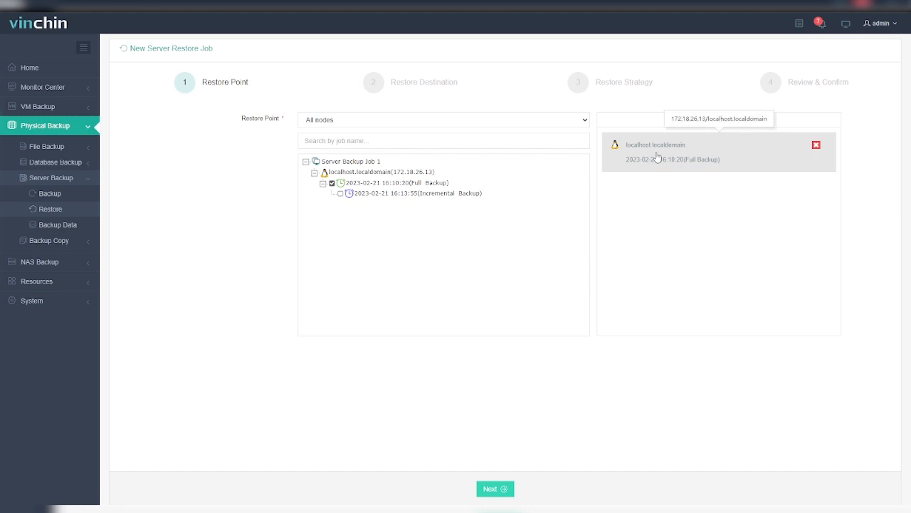
{"action": "left_click", "coordinate": [505, 489]}
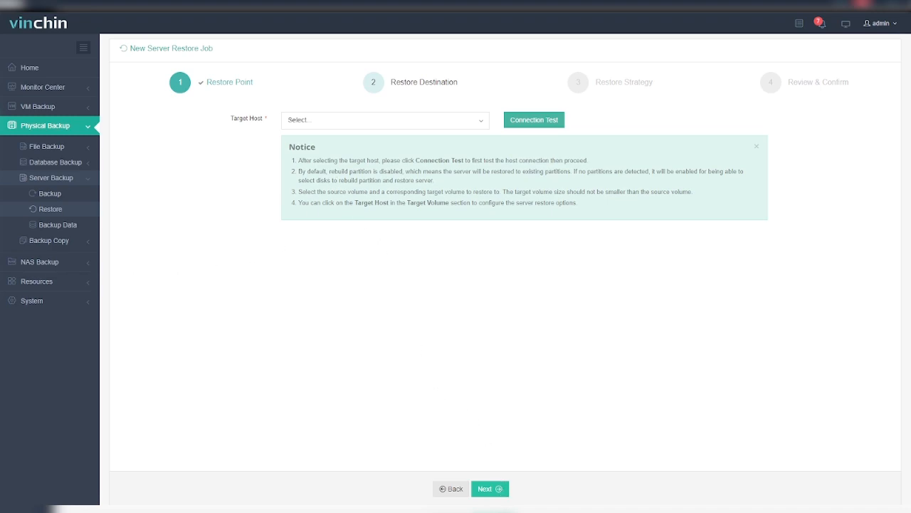
Choose CentOS7_LiveCD(172.18.26.100) as the target host and test its connection
{"action": "left_click", "coordinate": [450, 123]}
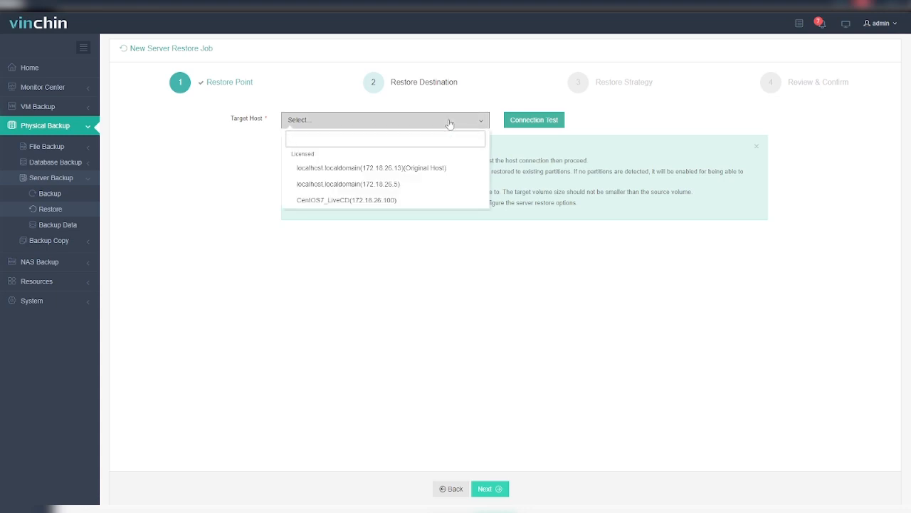
{"action": "left_click", "coordinate": [440, 200]}
{"action": "left_click", "coordinate": [525, 204]}
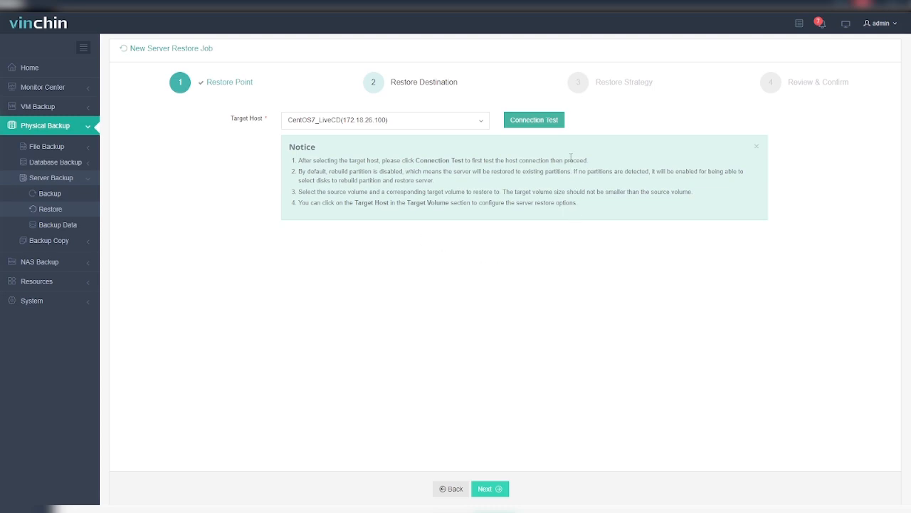
{"action": "left_click", "coordinate": [542, 121]}
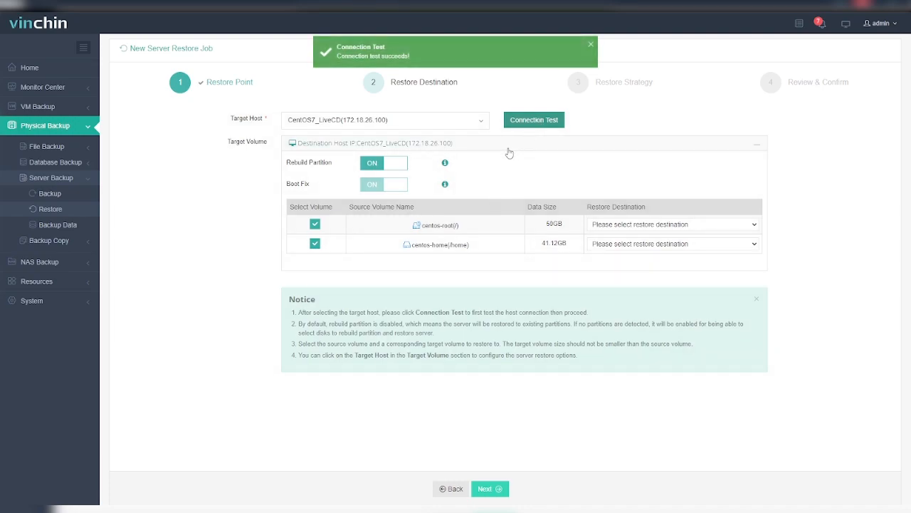
Assign the centos-root volume to disk sda and centos-home to disk sdb, and proceed to the restore strategy
{"action": "mouse_move", "coordinate": [446, 164]}
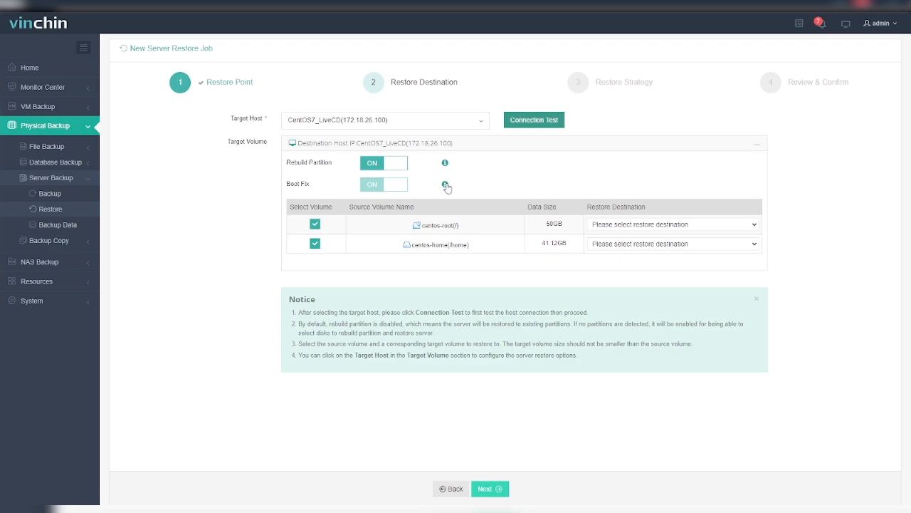
{"action": "mouse_move", "coordinate": [446, 189]}
{"action": "left_click", "coordinate": [662, 224]}
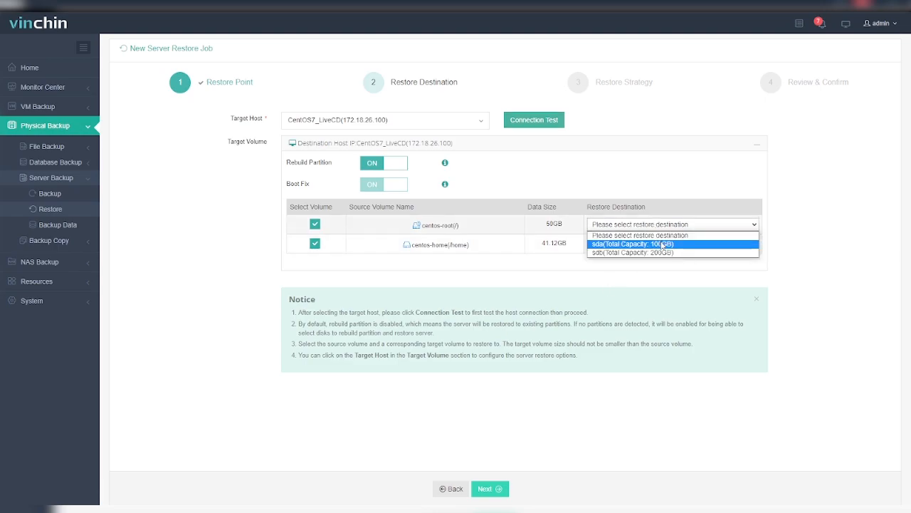
{"action": "left_click", "coordinate": [662, 244]}
{"action": "left_click", "coordinate": [662, 244]}
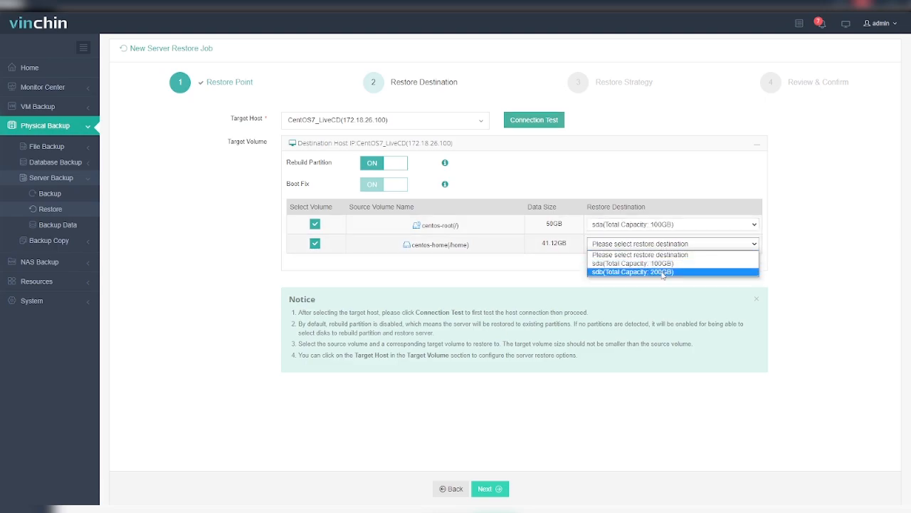
{"action": "left_click", "coordinate": [664, 272]}
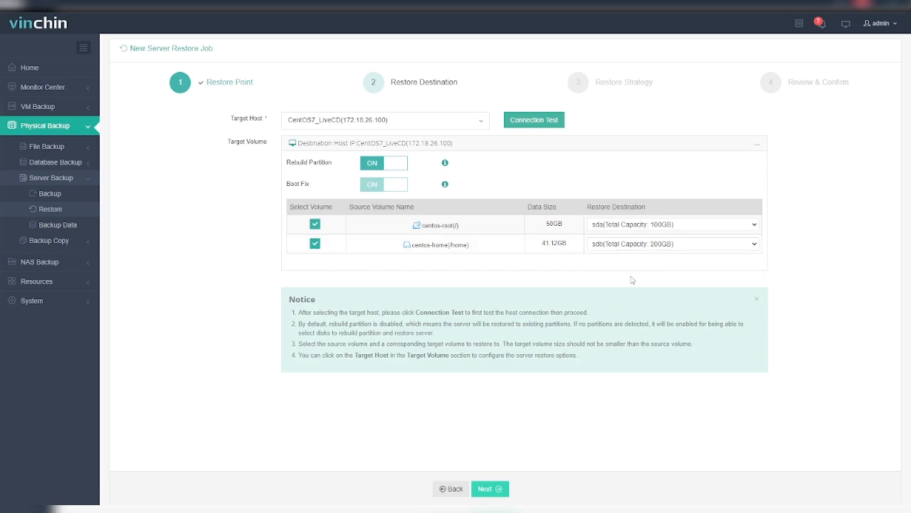
{"action": "left_click", "coordinate": [495, 489]}
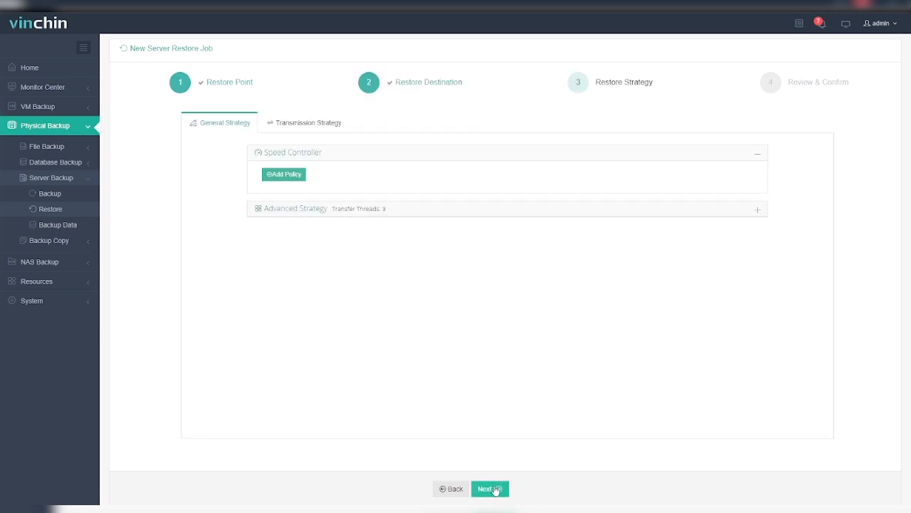
{"action": "left_click", "coordinate": [287, 182]}
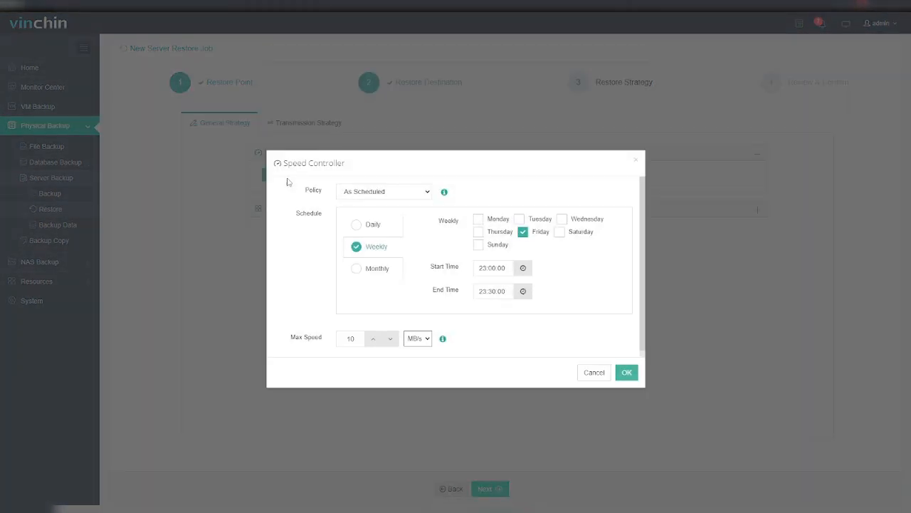
{"action": "left_click", "coordinate": [427, 338]}
{"action": "left_click", "coordinate": [429, 341]}
{"action": "left_click", "coordinate": [396, 196]}
{"action": "left_click", "coordinate": [389, 213]}
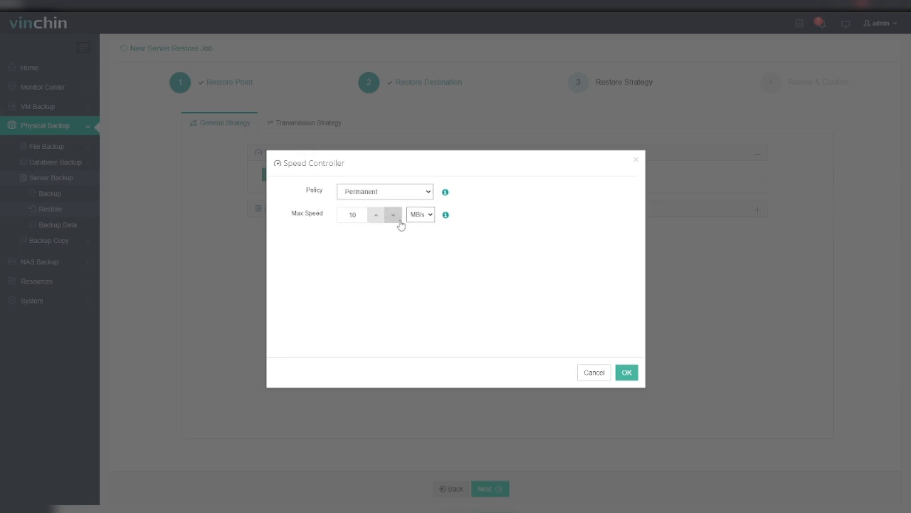
{"action": "left_click", "coordinate": [588, 372]}
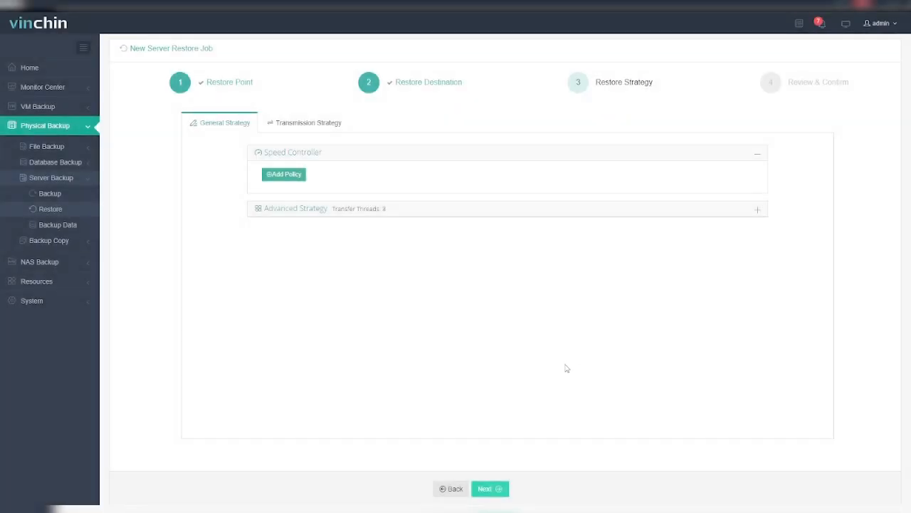
Set the transfer threads in the advanced strategy to 3
{"action": "left_click", "coordinate": [315, 212]}
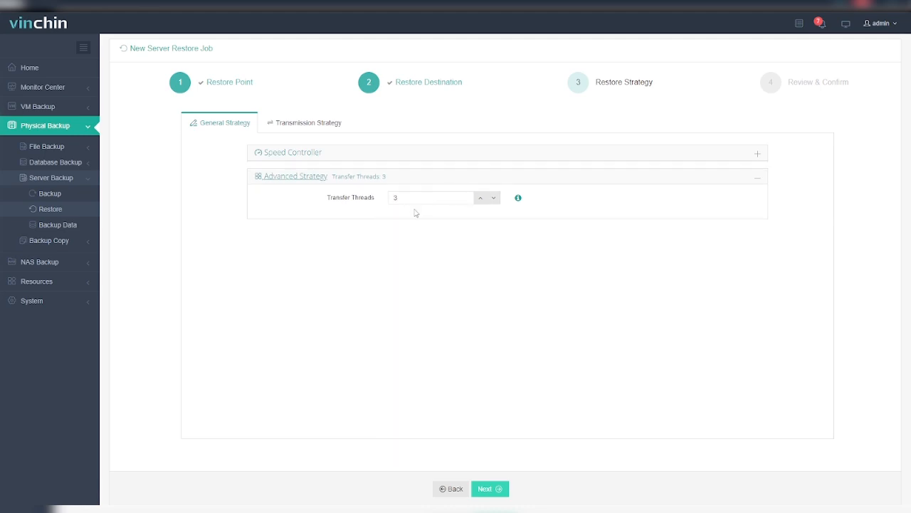
{"action": "left_click", "coordinate": [481, 198]}
{"action": "left_click", "coordinate": [481, 198]}
{"action": "left_click", "coordinate": [480, 198]}
{"action": "left_click", "coordinate": [481, 198]}
{"action": "type", "text": "3"}
{"action": "mouse_move", "coordinate": [518, 202]}
Enable encrypted transfer over the transmission network 172.18.26.25:22711 and proceed to the job review
{"action": "left_click", "coordinate": [326, 128]}
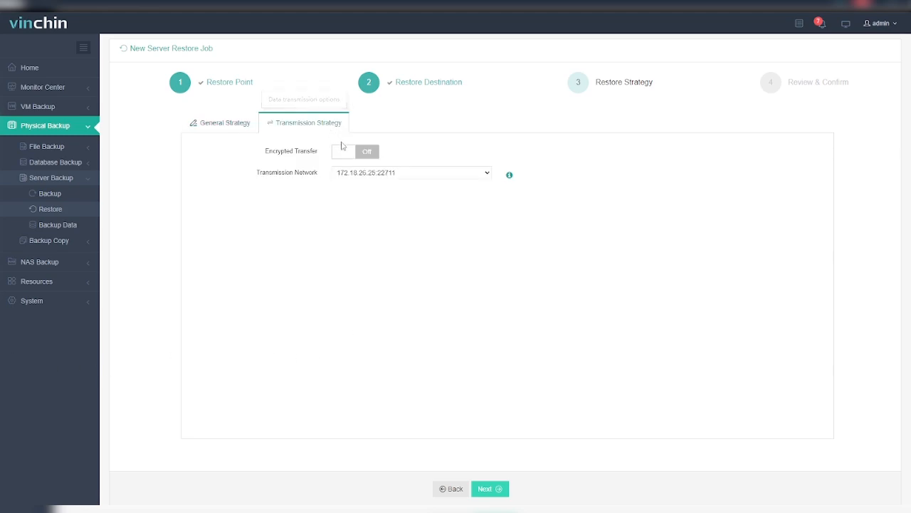
{"action": "left_click", "coordinate": [352, 153]}
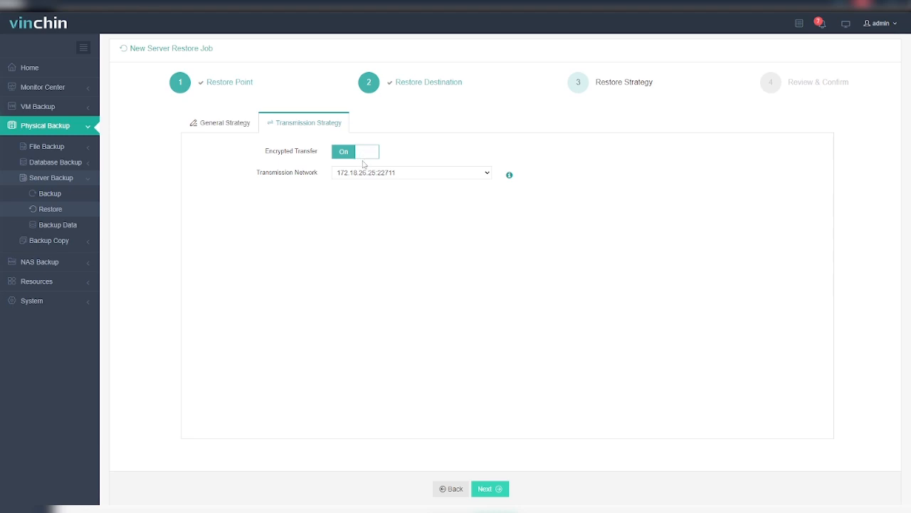
{"action": "left_click", "coordinate": [368, 174]}
{"action": "left_click", "coordinate": [369, 177]}
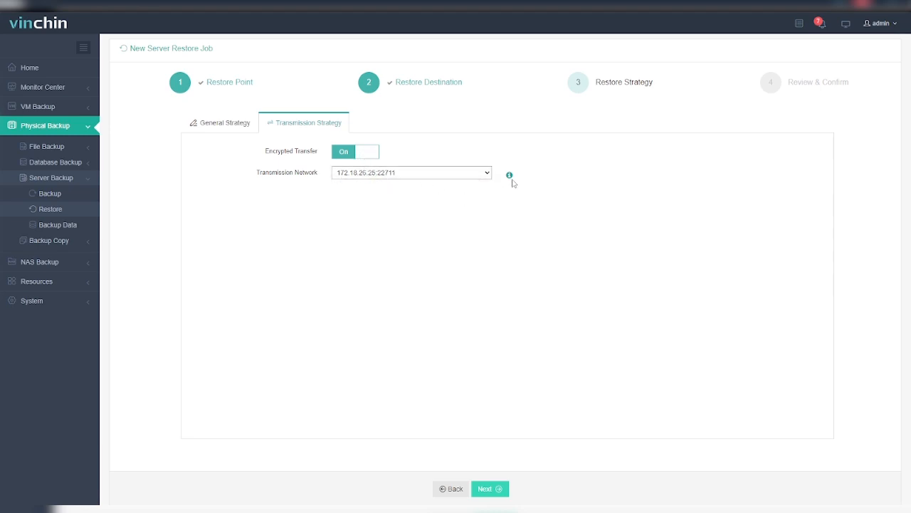
{"action": "mouse_move", "coordinate": [511, 181]}
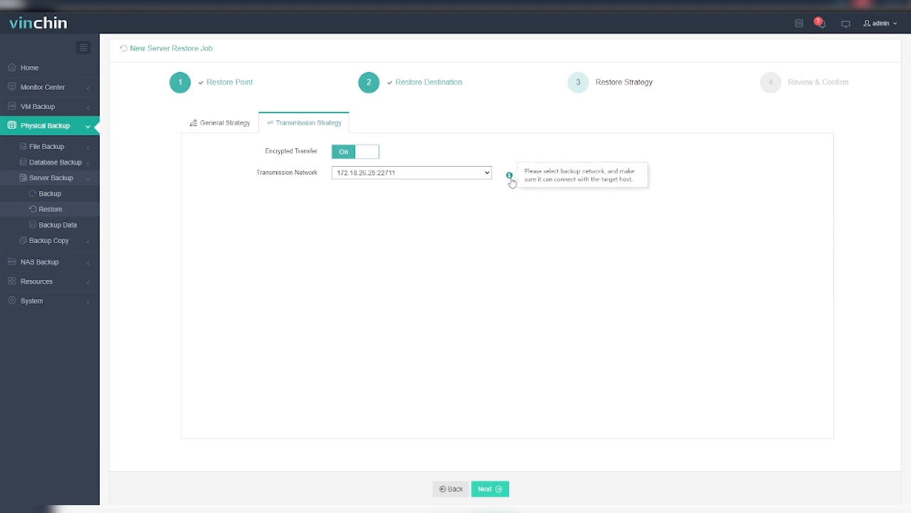
{"action": "left_click", "coordinate": [491, 489]}
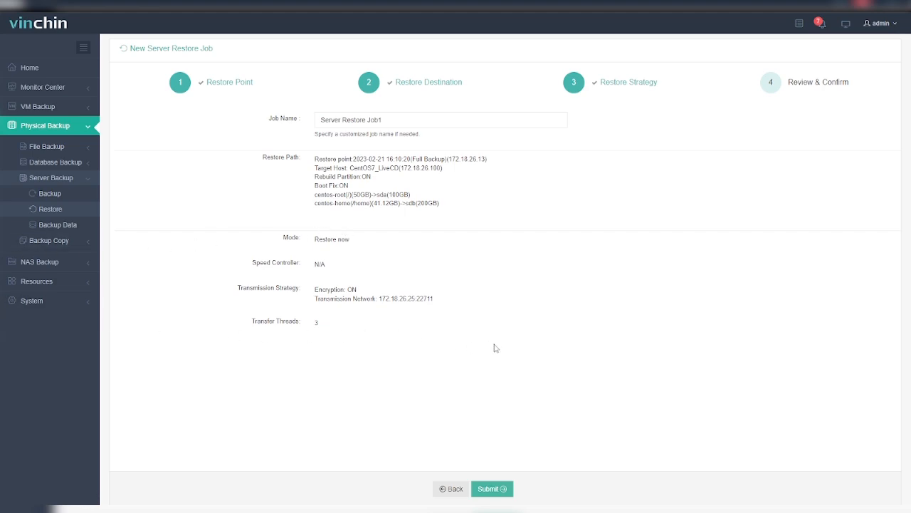
Submit the restore job and open its job details to monitor the run
{"action": "left_click", "coordinate": [491, 489]}
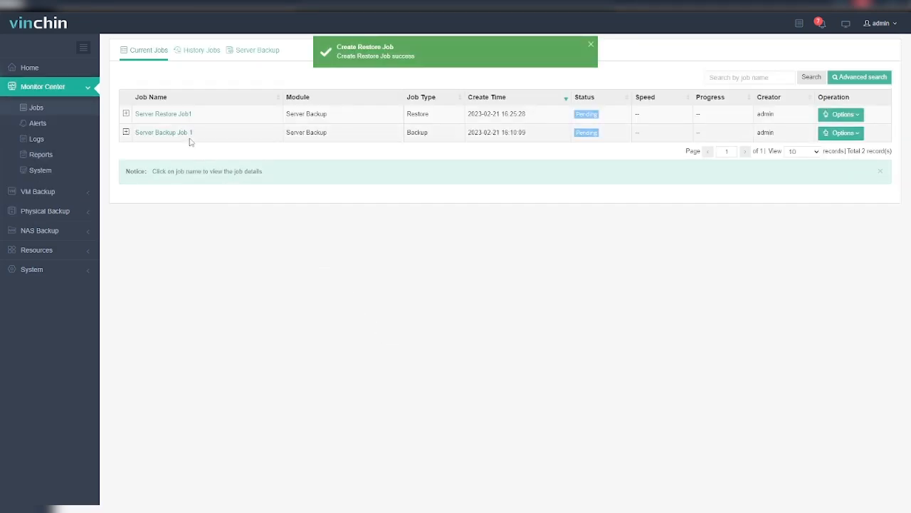
{"action": "left_click", "coordinate": [126, 114]}
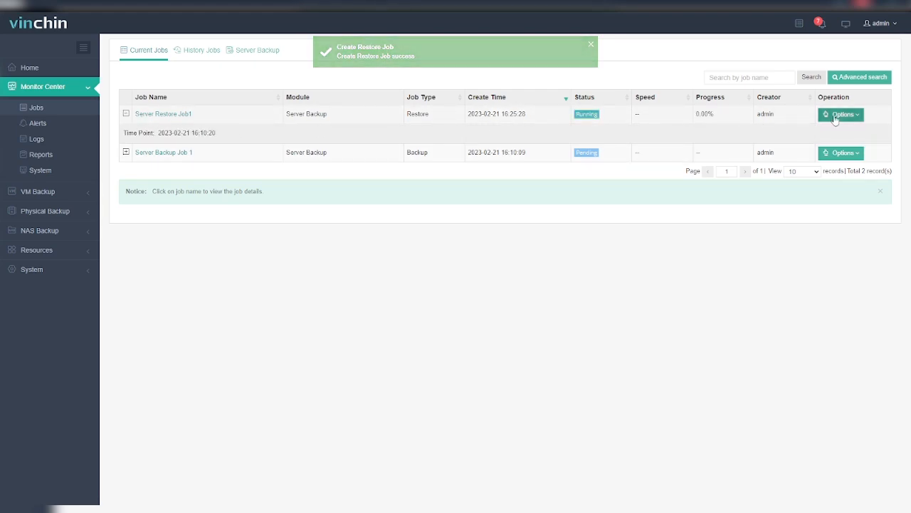
{"action": "left_click", "coordinate": [158, 117]}
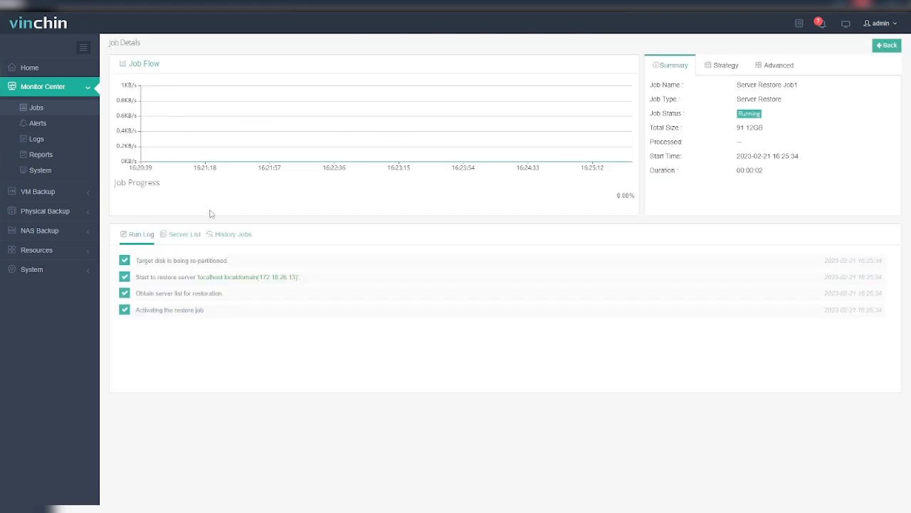